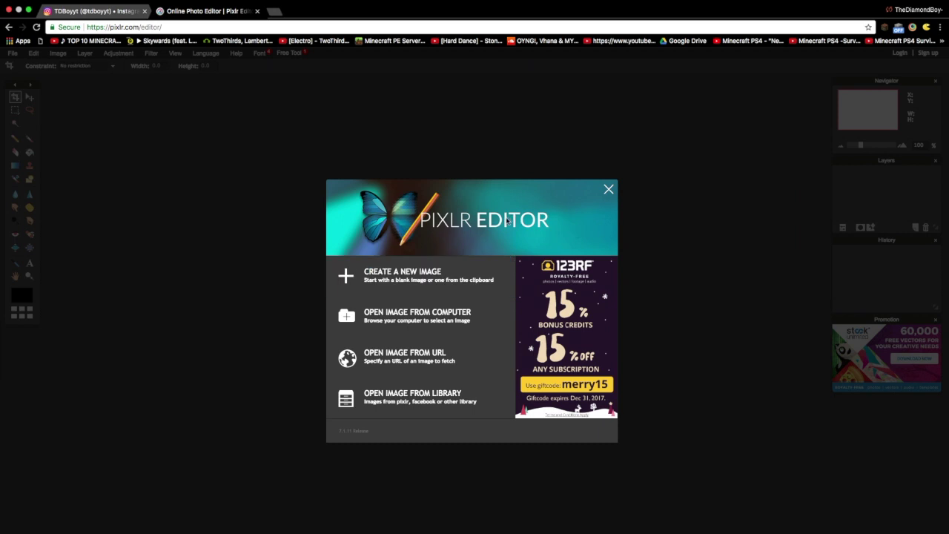
Step: Create a blank transparent Untitled canvas 2560 px wide and 1440 px high
{"action": "left_click", "coordinate": [429, 279]}
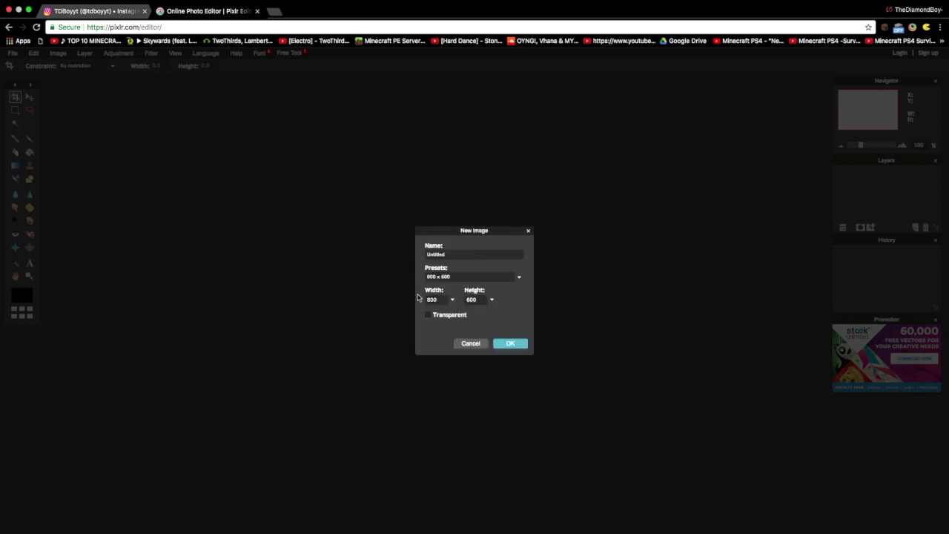
{"action": "type", "text": "2"}
{"action": "key", "text": "Tab"}
{"action": "type", "text": "14"}
{"action": "left_click", "coordinate": [527, 345]}
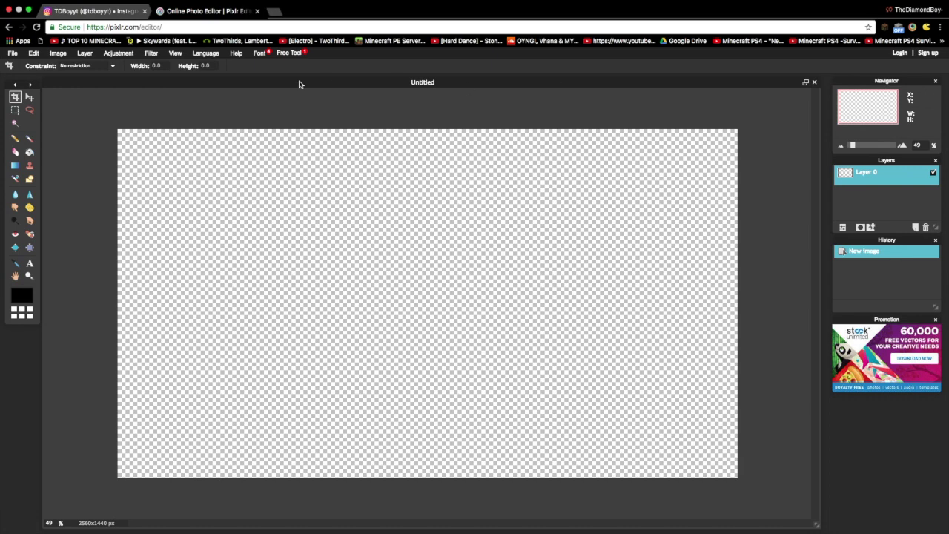
{"action": "left_click", "coordinate": [13, 52]}
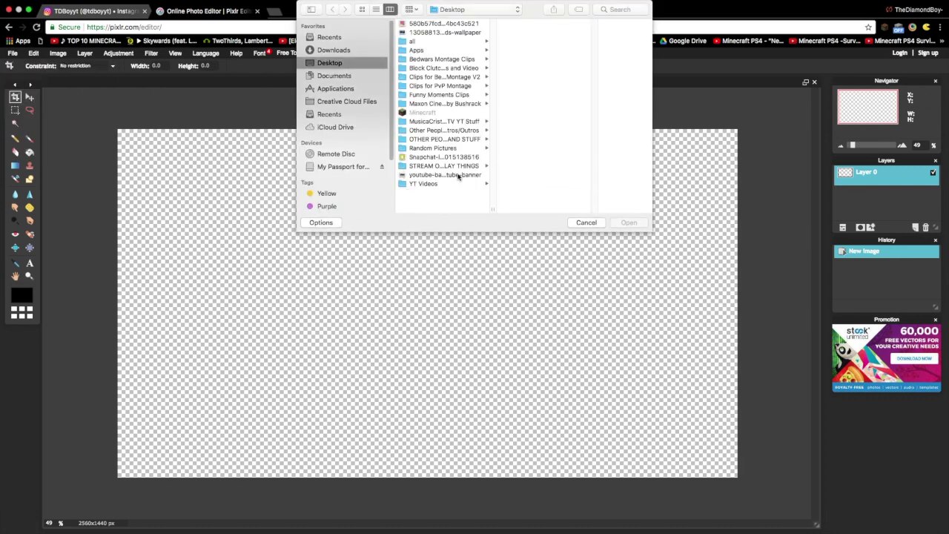
Step: Open the youtube-banner template and copy its entire image
{"action": "left_click", "coordinate": [462, 176]}
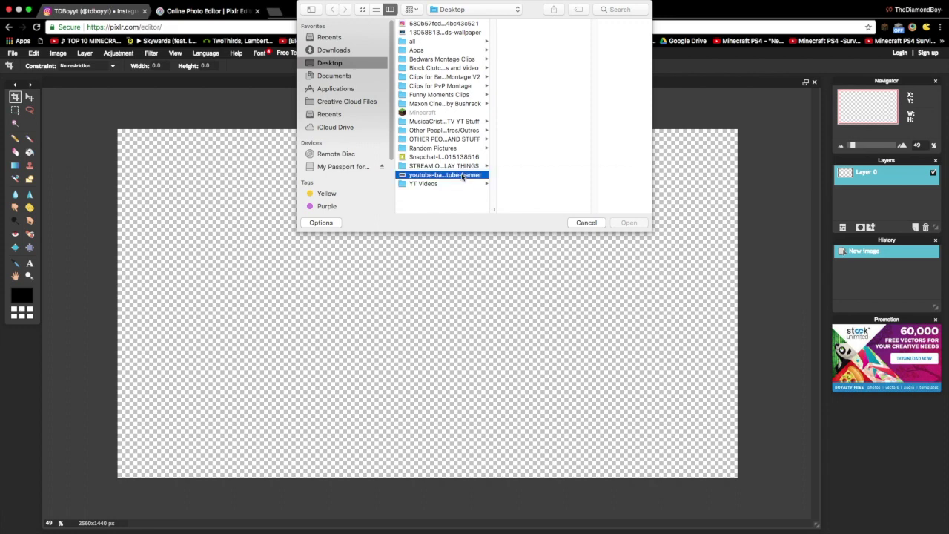
{"action": "double_click", "coordinate": [456, 174]}
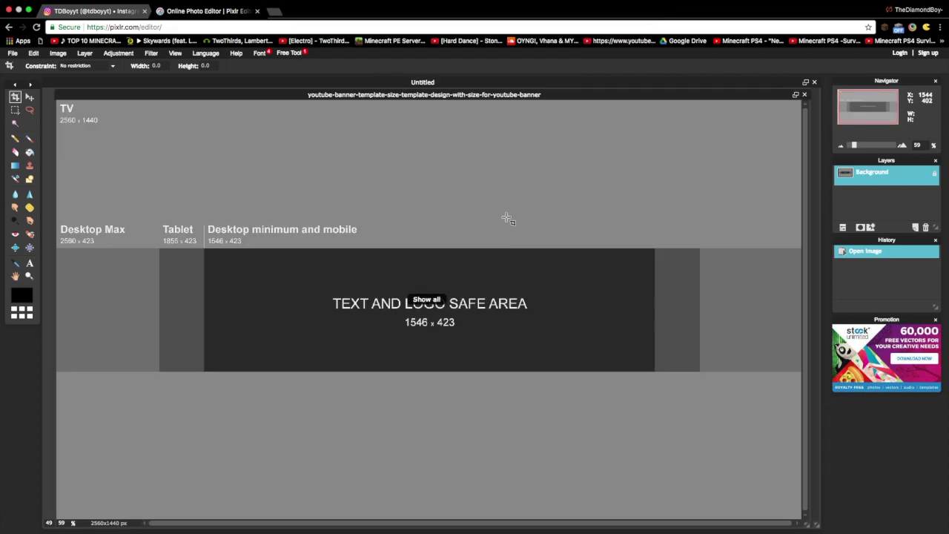
{"action": "key", "text": "super+a"}
{"action": "key", "text": "super+c"}
Step: Close the template without saving and paste it into Untitled as Layer 1
{"action": "left_click", "coordinate": [804, 94]}
{"action": "left_click", "coordinate": [485, 312]}
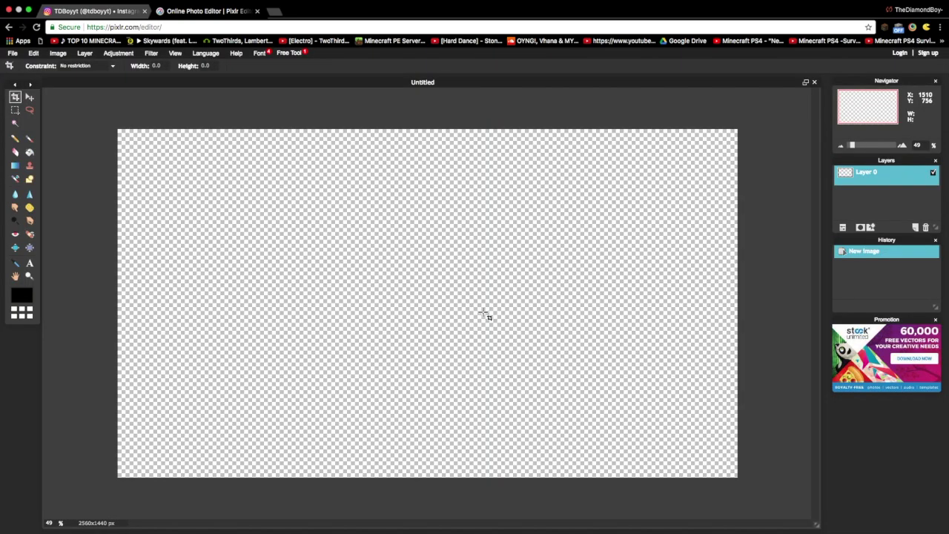
{"action": "key", "text": "super+v"}
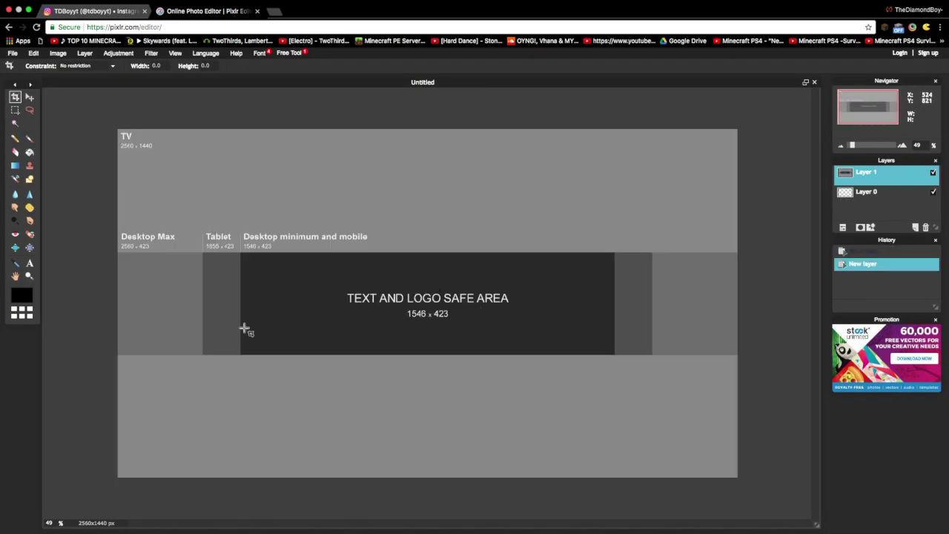
{"action": "scroll", "coordinate": [357, 374], "scroll_direction": "down", "scroll_amount": 1}
{"action": "scroll", "coordinate": [349, 364], "scroll_direction": "up", "scroll_amount": 3}
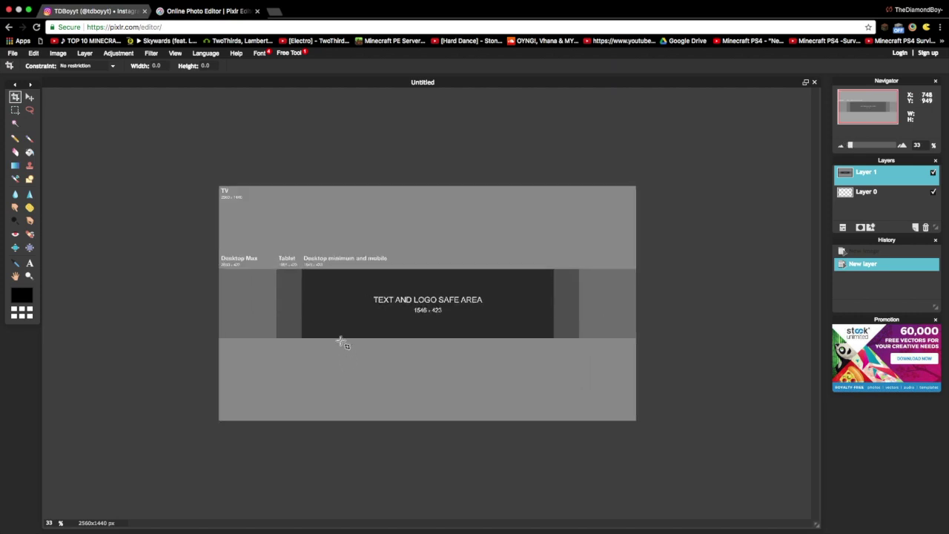
{"action": "scroll", "coordinate": [341, 341], "scroll_direction": "up", "scroll_amount": 2}
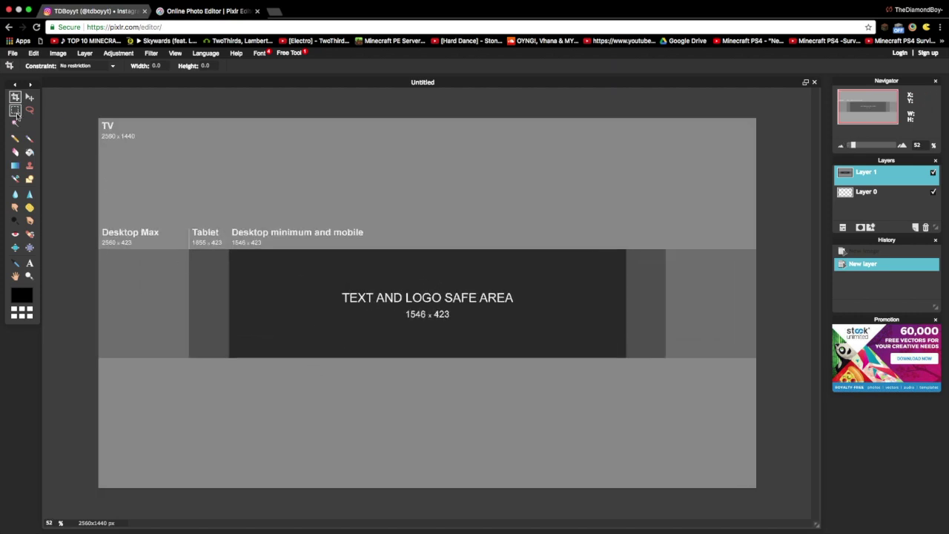
{"action": "left_click", "coordinate": [15, 111]}
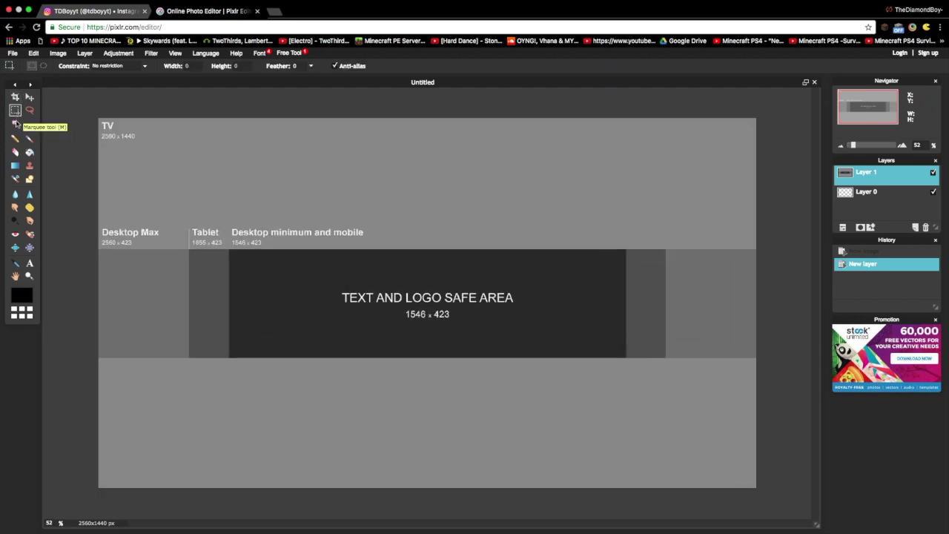
Step: Select the 2560 × 423 central strip on the template layer, delete it, and deselect
{"action": "left_click_drag", "start_coordinate": [88, 249], "coordinate": [780, 358]}
{"action": "left_click", "coordinate": [90, 249]}
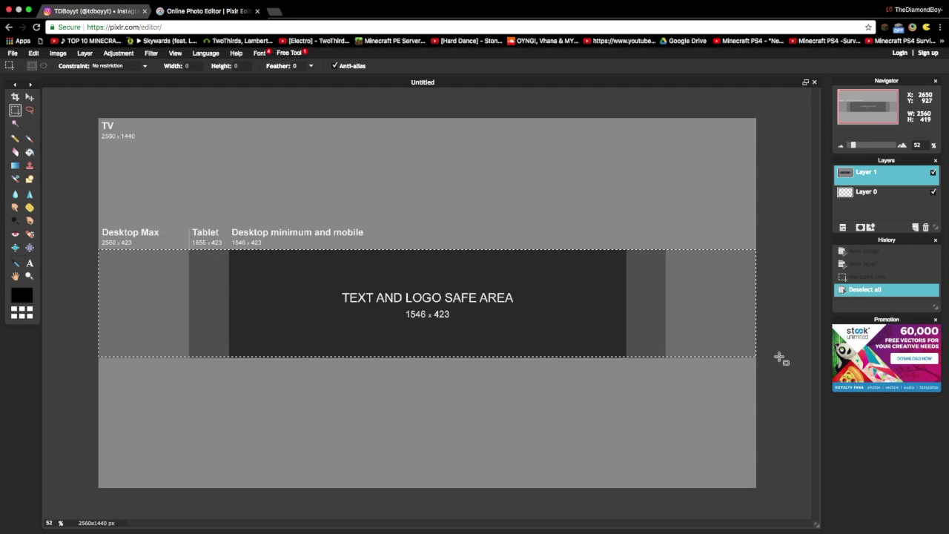
{"action": "left_click_drag", "start_coordinate": [779, 356], "coordinate": [780, 360]}
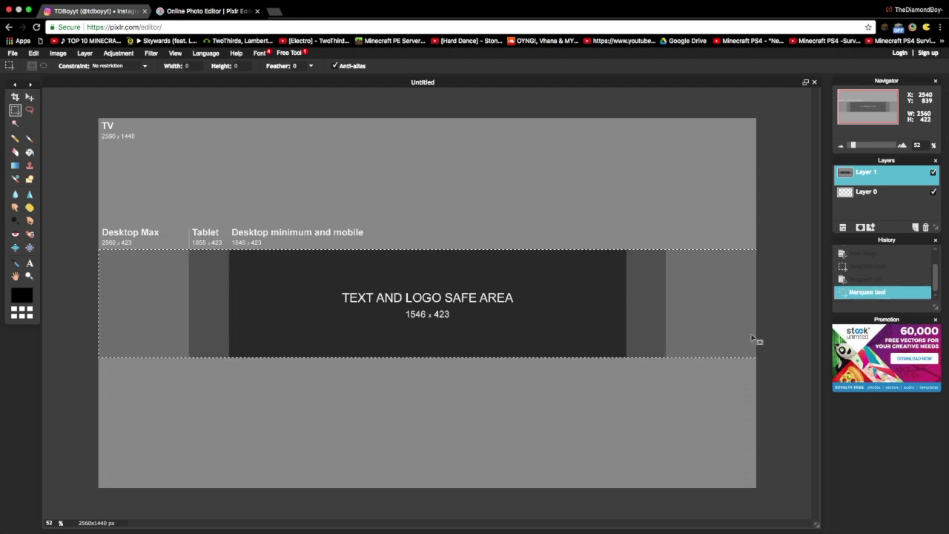
{"action": "key", "text": "Delete"}
{"action": "key", "text": "ctrl+d"}
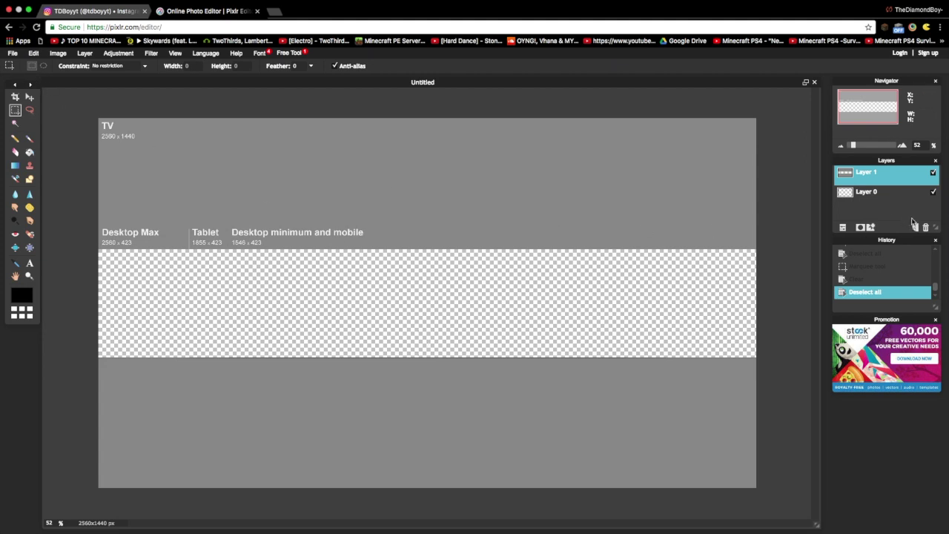
Step: Add a new layer above Layer 0 and open the blue grunge wallpaper image
{"action": "left_click", "coordinate": [872, 193]}
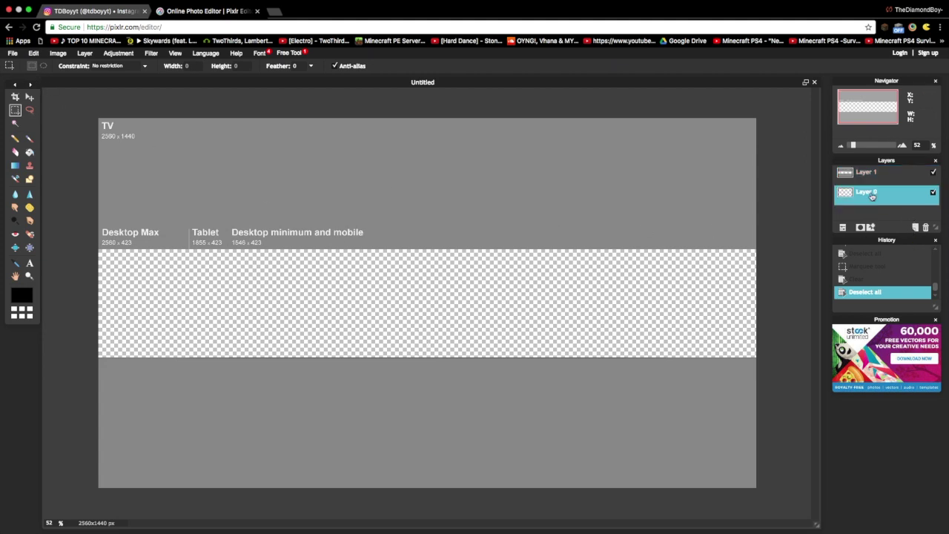
{"action": "left_click", "coordinate": [915, 227]}
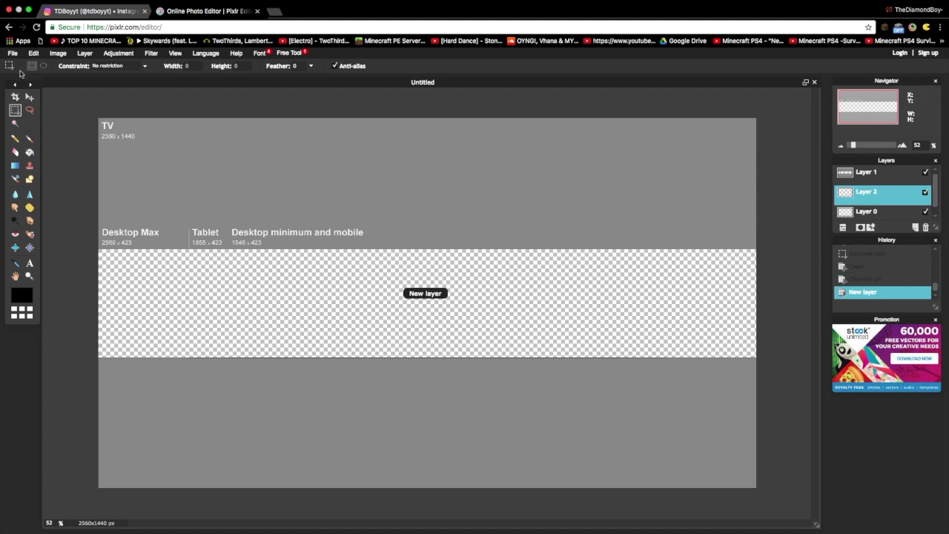
{"action": "left_click", "coordinate": [16, 56]}
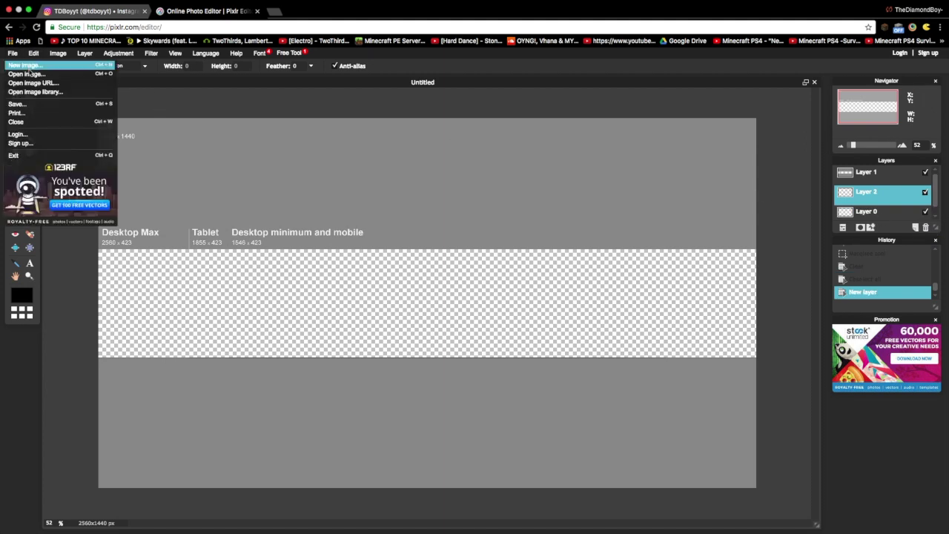
{"action": "left_click", "coordinate": [30, 74]}
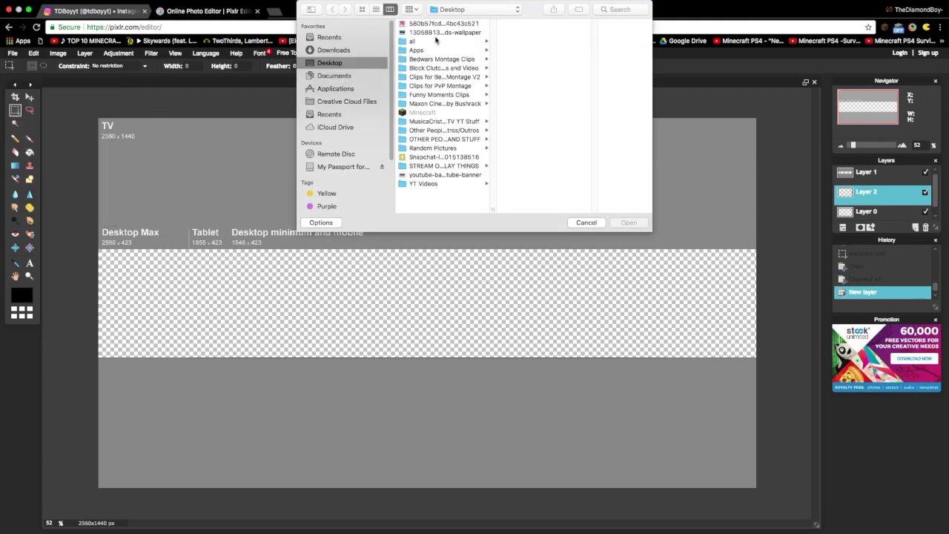
{"action": "left_click", "coordinate": [432, 34]}
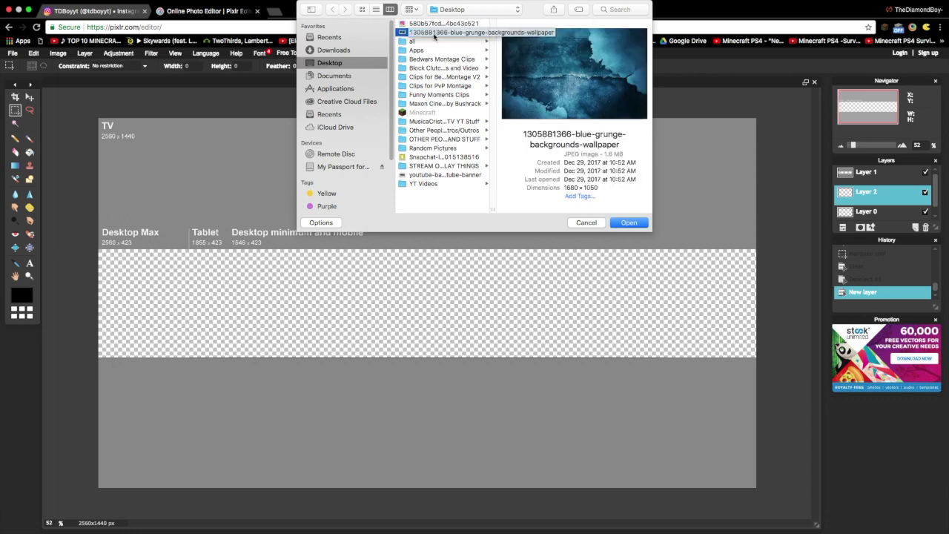
{"action": "double_click", "coordinate": [435, 34]}
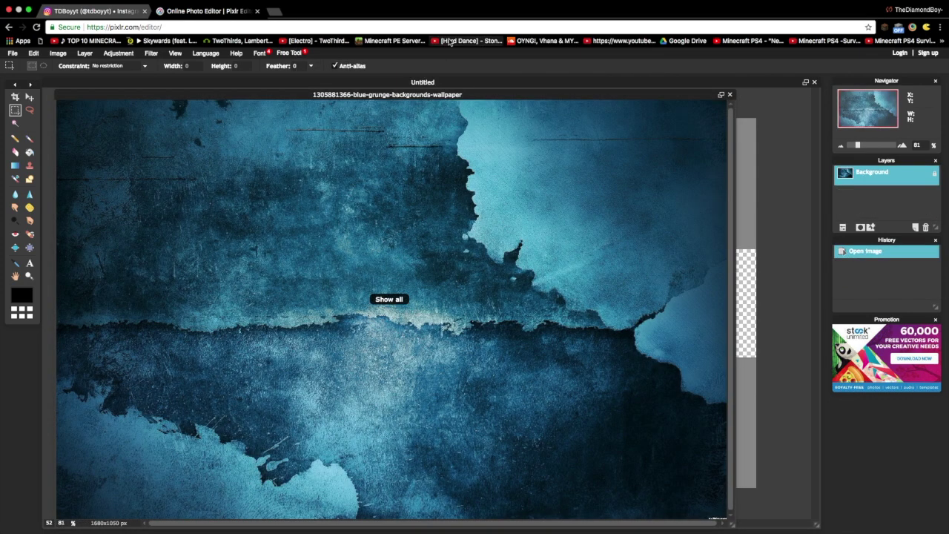
Step: Copy the whole wallpaper, close it without saving, and paste it into the banner
{"action": "key", "text": "super+a"}
{"action": "key", "text": "super+c"}
{"action": "left_click", "coordinate": [730, 94]}
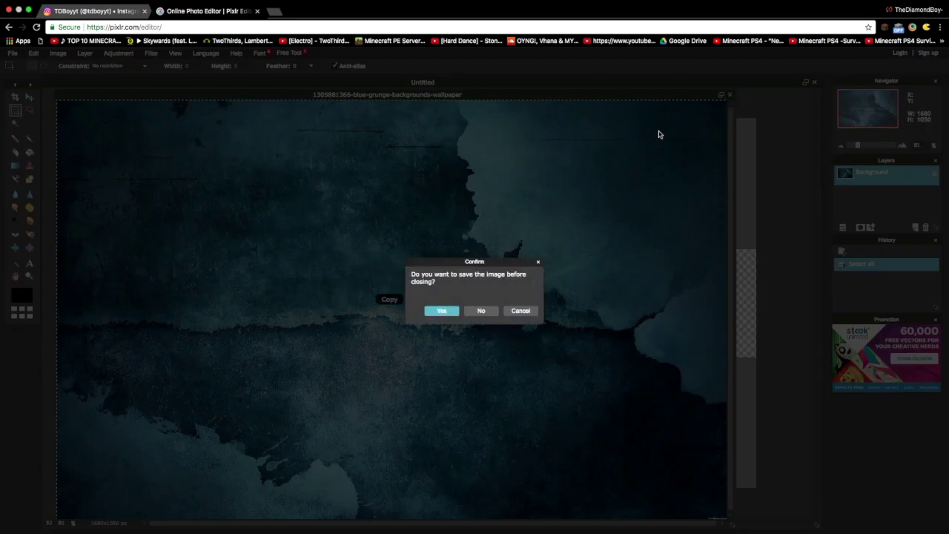
{"action": "left_click", "coordinate": [481, 311]}
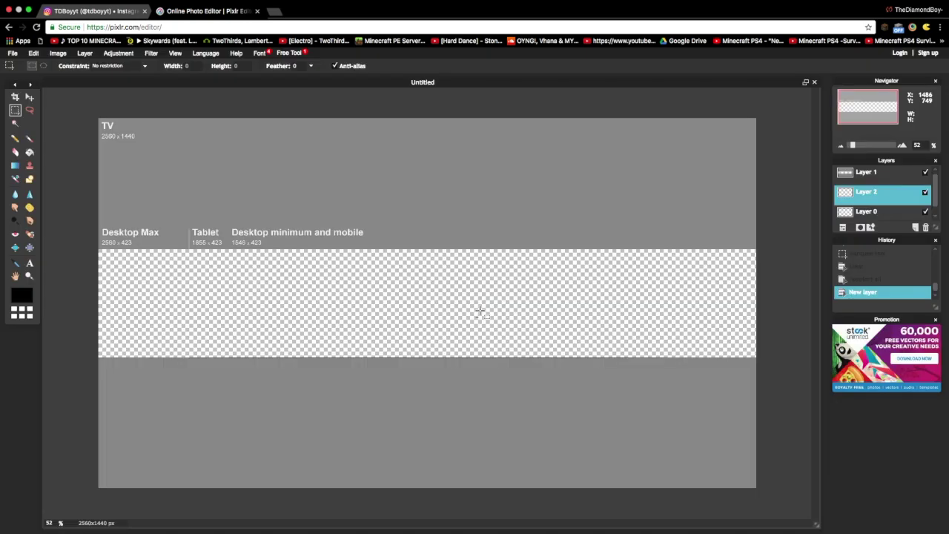
{"action": "key", "text": "super+v"}
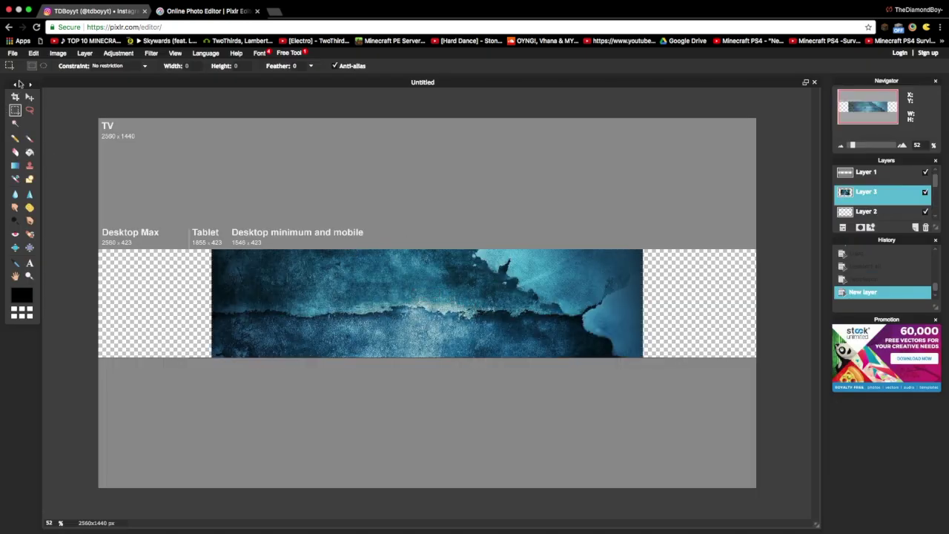
Step: Free-transform the grunge wallpaper to stretch across the whole banner strip and apply it
{"action": "left_click", "coordinate": [34, 53]}
{"action": "left_click", "coordinate": [71, 127]}
{"action": "left_click_drag", "start_coordinate": [340, 302], "coordinate": [387, 362]}
{"action": "left_click_drag", "start_coordinate": [259, 230], "coordinate": [103, 116]}
{"action": "left_click_drag", "start_coordinate": [198, 253], "coordinate": [344, 254]}
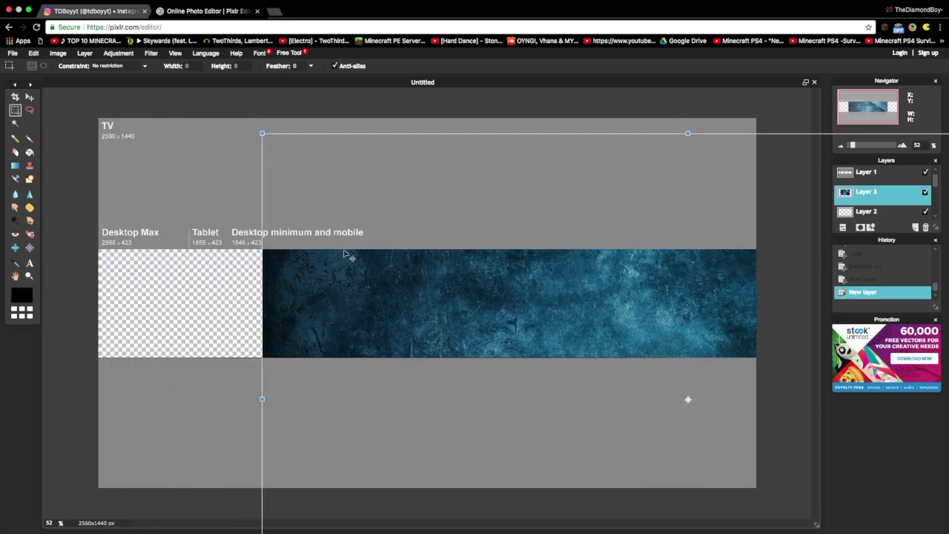
{"action": "left_click_drag", "start_coordinate": [261, 133], "coordinate": [114, 41]}
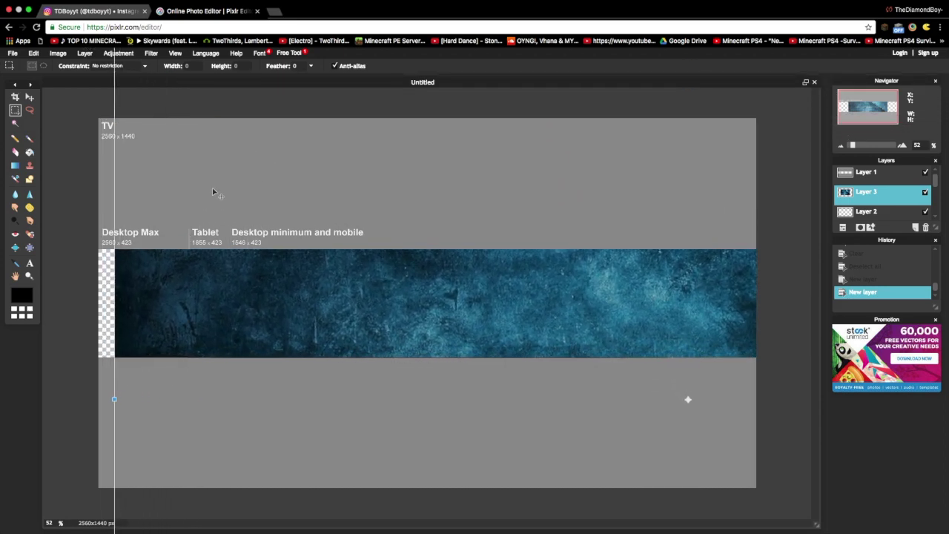
{"action": "left_click_drag", "start_coordinate": [213, 192], "coordinate": [196, 193]}
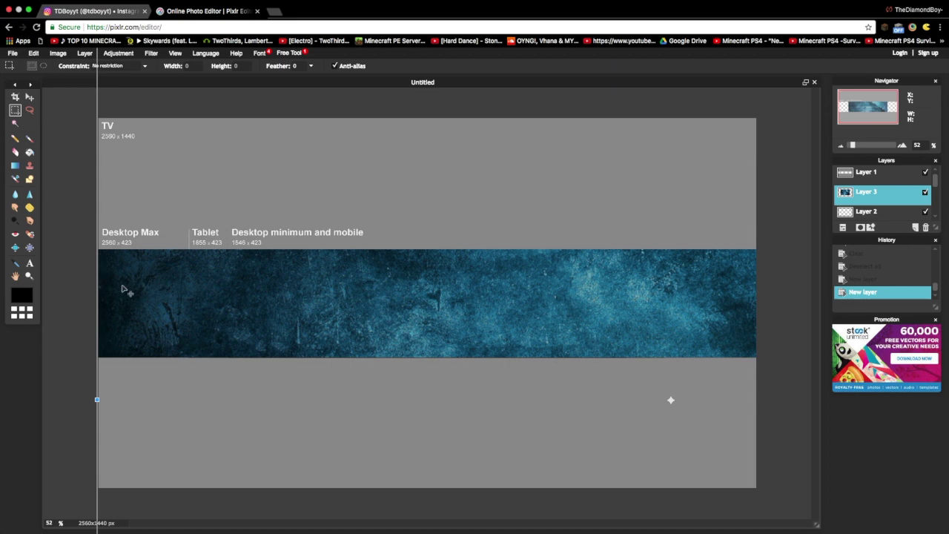
{"action": "left_click", "coordinate": [90, 292]}
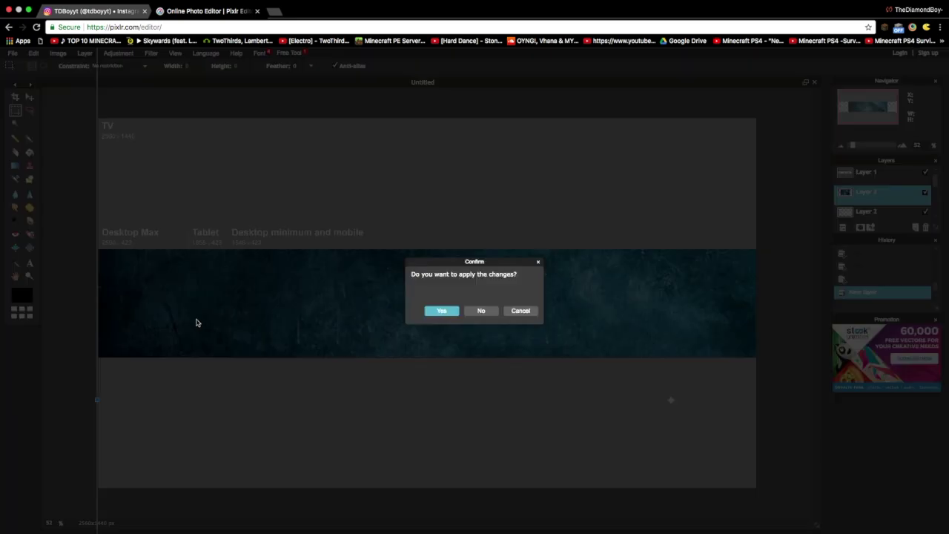
{"action": "left_click", "coordinate": [442, 311]}
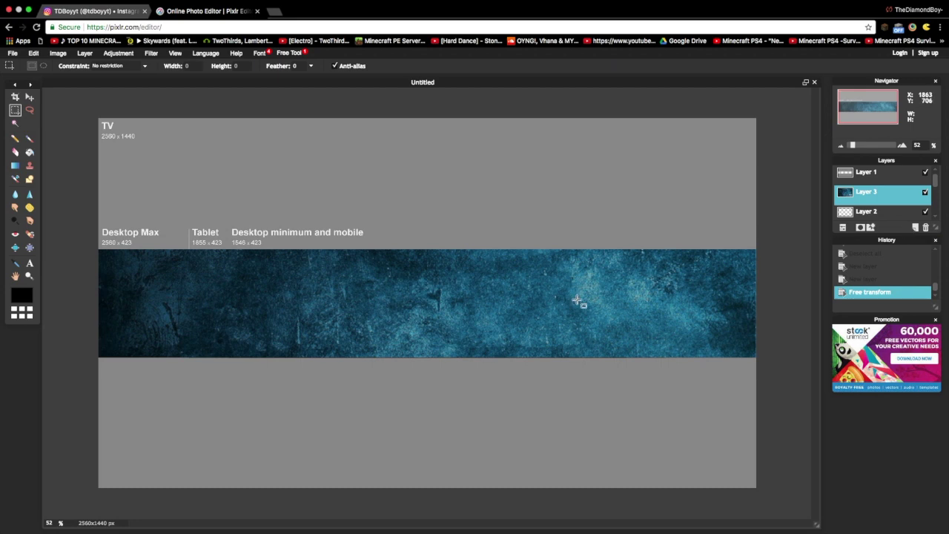
Step: On a new layer, draw a black filled rectangle covering the banner strip
{"action": "left_click", "coordinate": [915, 227]}
{"action": "left_click", "coordinate": [30, 179]}
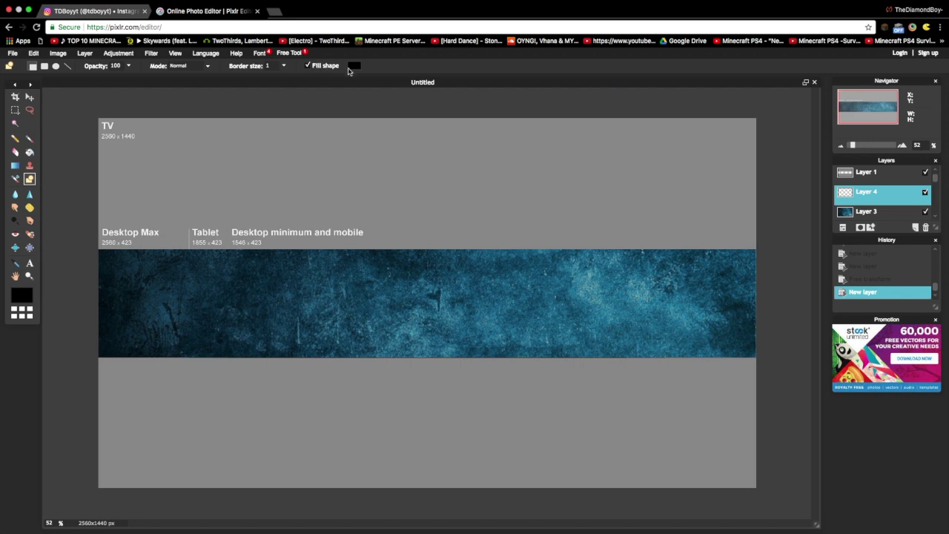
{"action": "left_click_drag", "start_coordinate": [73, 223], "coordinate": [922, 364]}
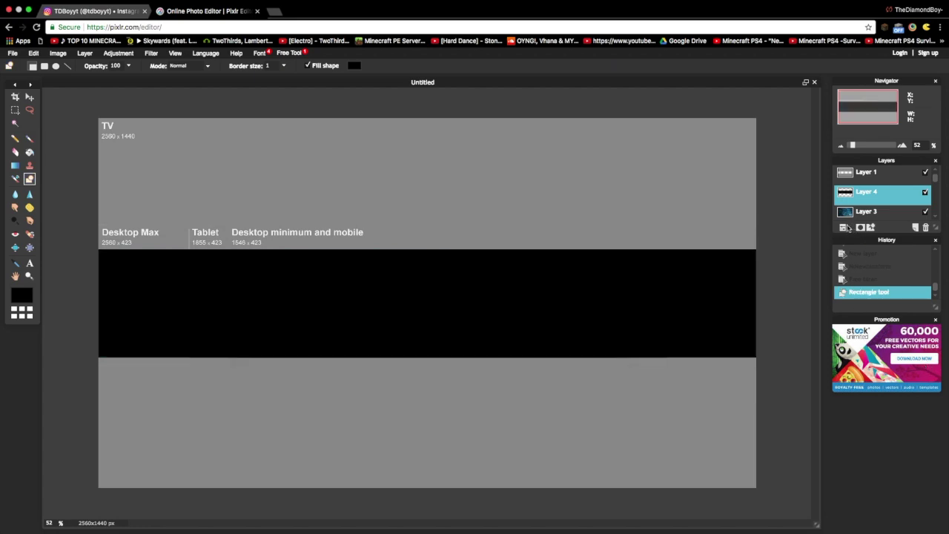
Step: Set the rectangle layer to Overlay blend mode at about 76% opacity
{"action": "left_click", "coordinate": [842, 228]}
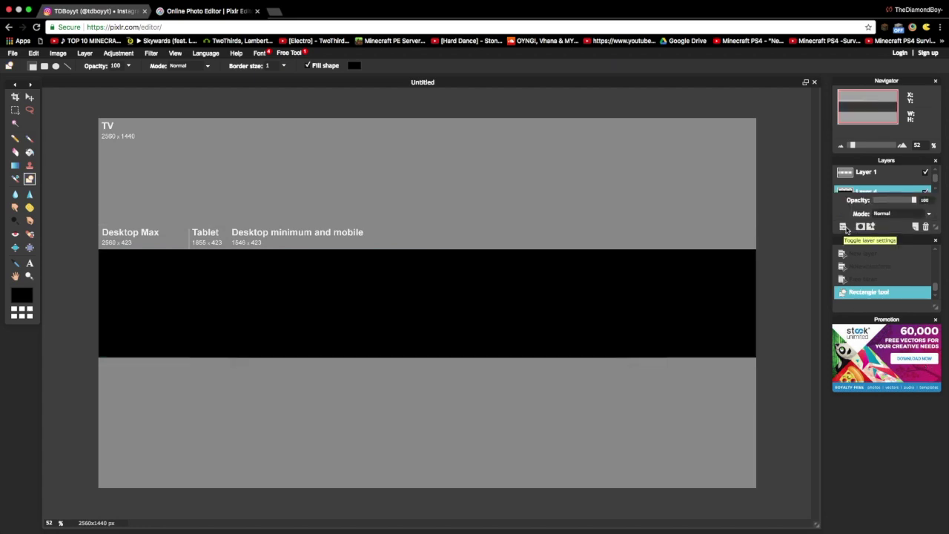
{"action": "left_click", "coordinate": [893, 215]}
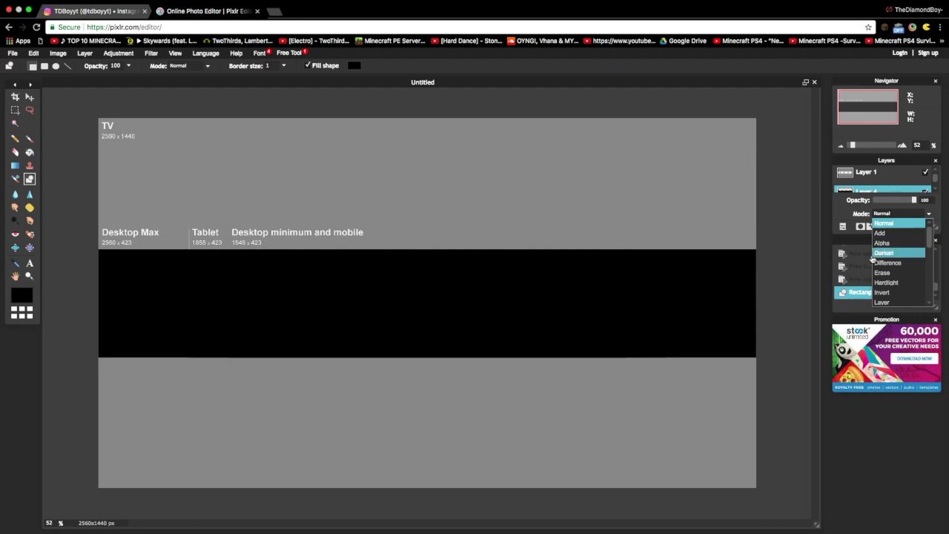
{"action": "scroll", "coordinate": [894, 275], "scroll_direction": "down", "scroll_amount": 2}
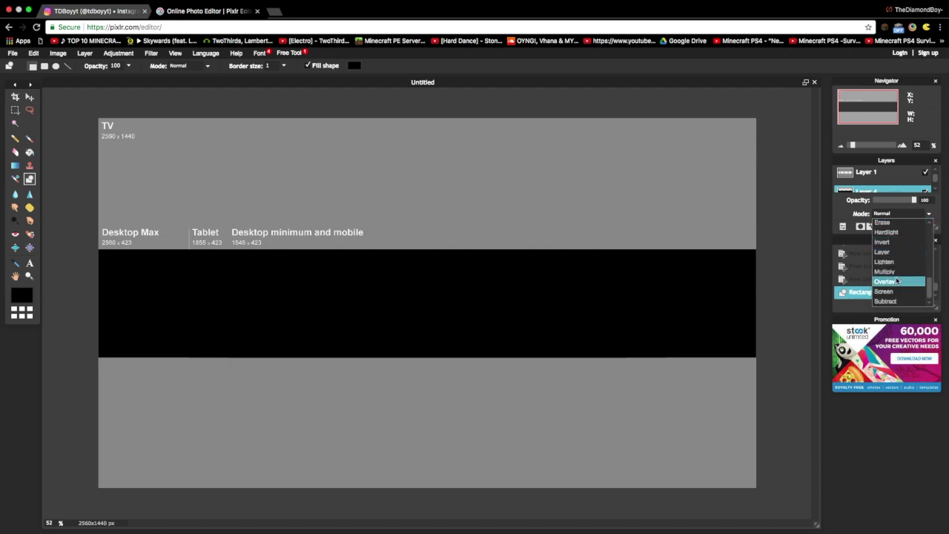
{"action": "left_click", "coordinate": [897, 281]}
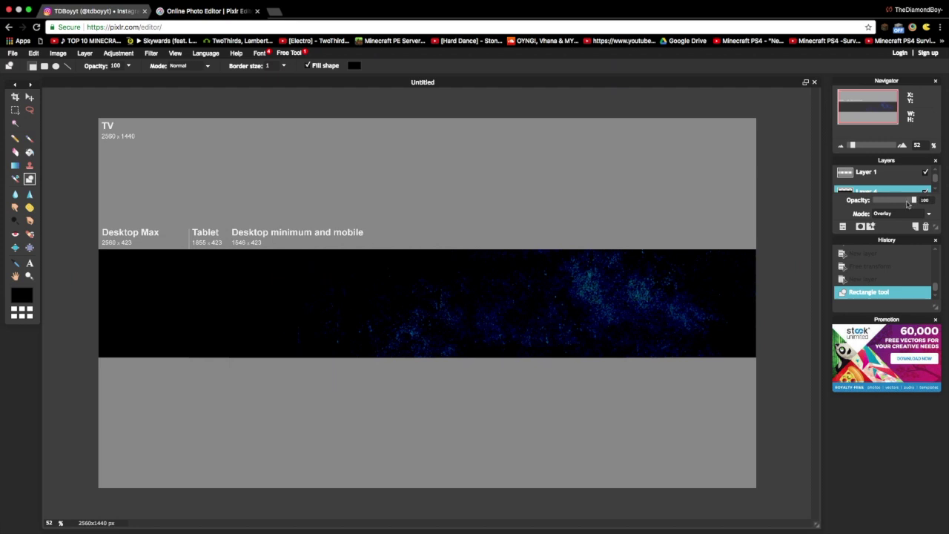
{"action": "mouse_move", "coordinate": [905, 205]}
{"action": "left_mouse_down"}
{"action": "mouse_move", "coordinate": [878, 200]}
{"action": "mouse_move", "coordinate": [904, 201]}
{"action": "left_mouse_up"}
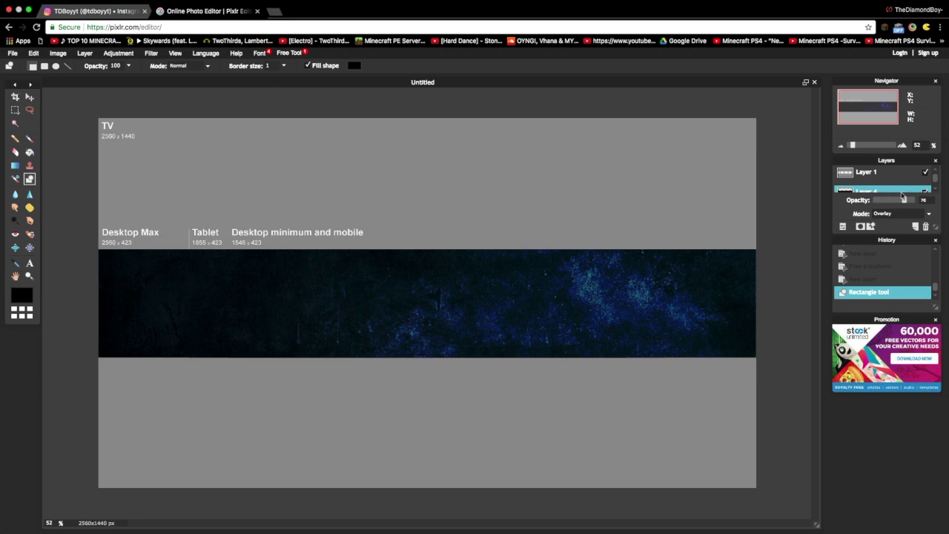
{"action": "left_click", "coordinate": [843, 226]}
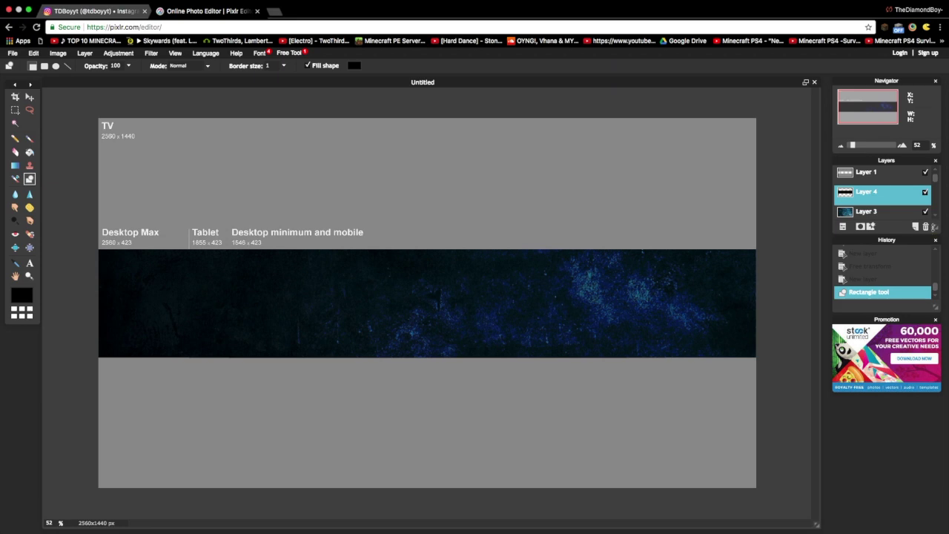
{"action": "left_click_drag", "start_coordinate": [935, 226], "coordinate": [937, 302]}
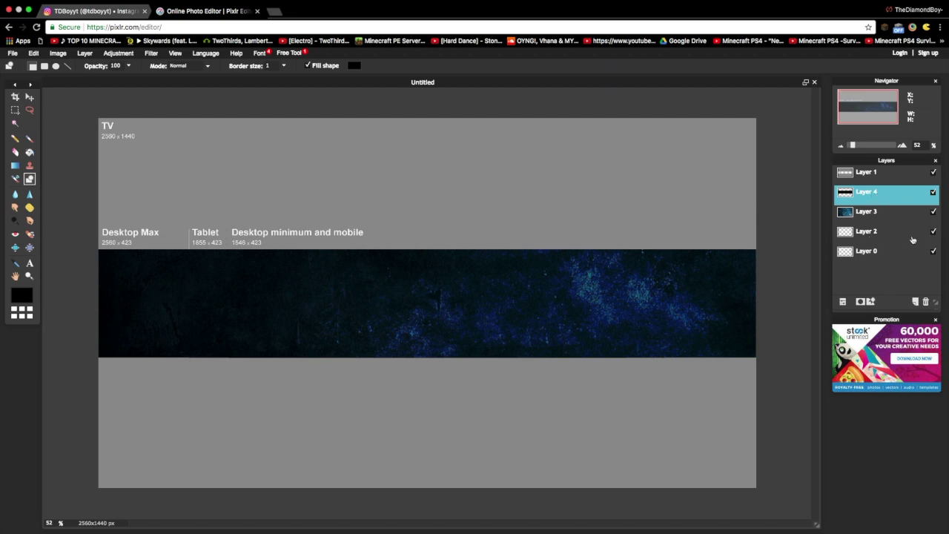
Step: On a new Layer 5, draw a white filled rectangle over the strip's middle
{"action": "left_click", "coordinate": [915, 302]}
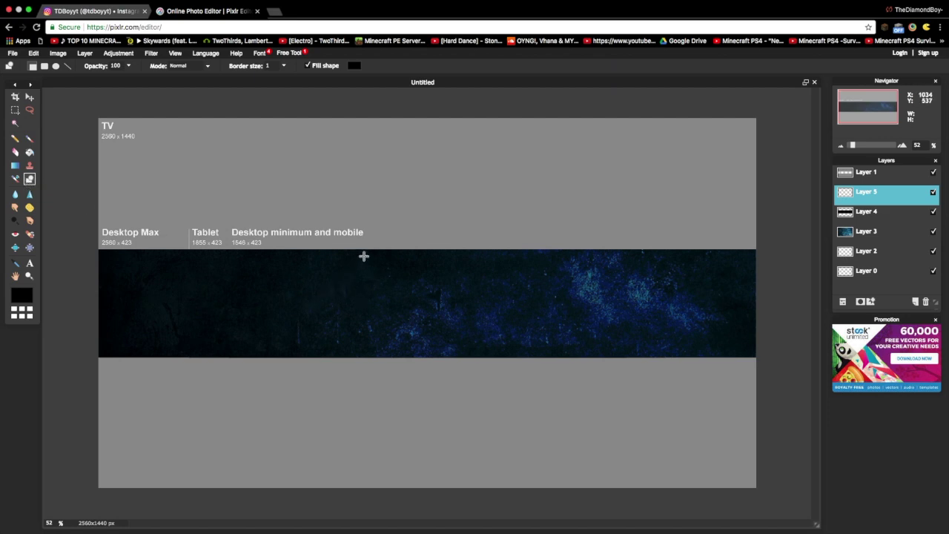
{"action": "left_click", "coordinate": [355, 65]}
{"action": "left_click_drag", "start_coordinate": [269, 216], "coordinate": [577, 414]}
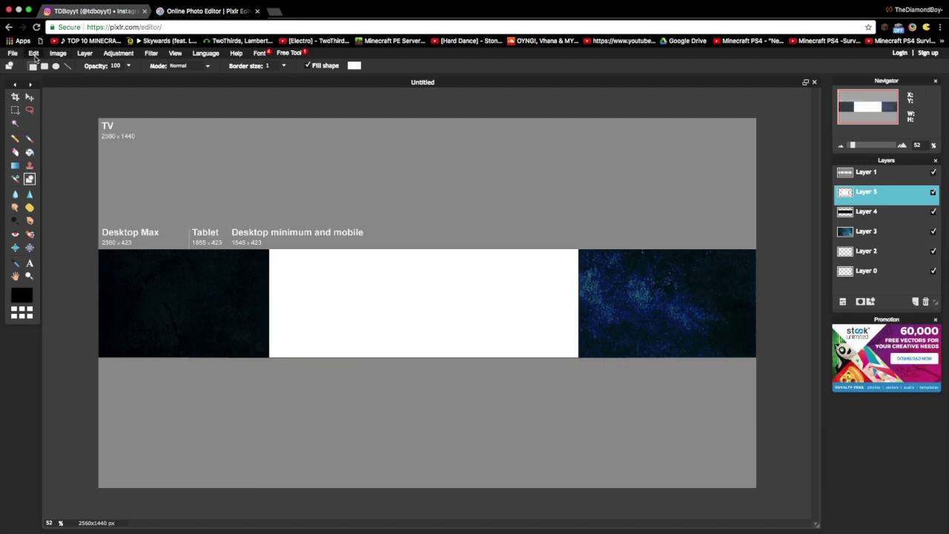
Step: Rotate the white rectangle about 45°, enlarge and reposition it, then apply the transform
{"action": "left_click", "coordinate": [33, 53]}
{"action": "left_click", "coordinate": [83, 124]}
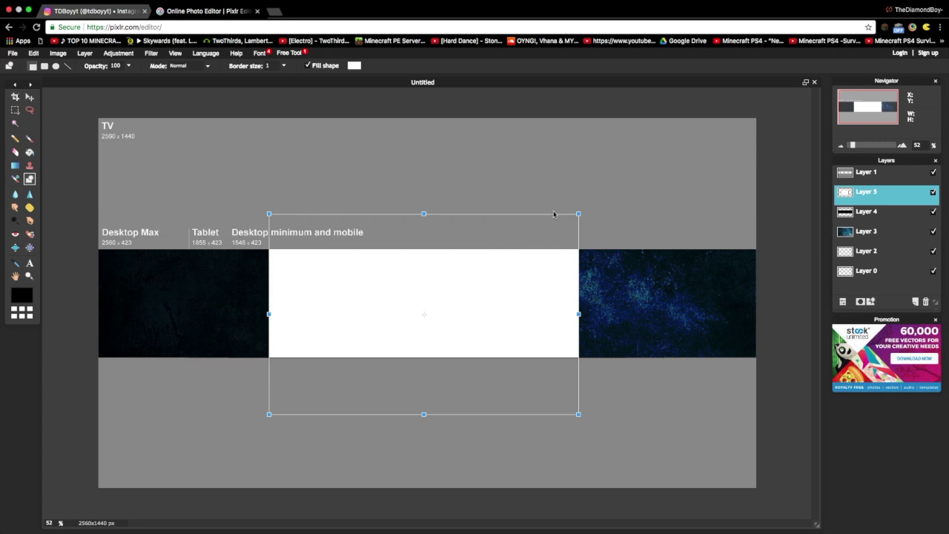
{"action": "left_click_drag", "start_coordinate": [573, 209], "coordinate": [525, 424]}
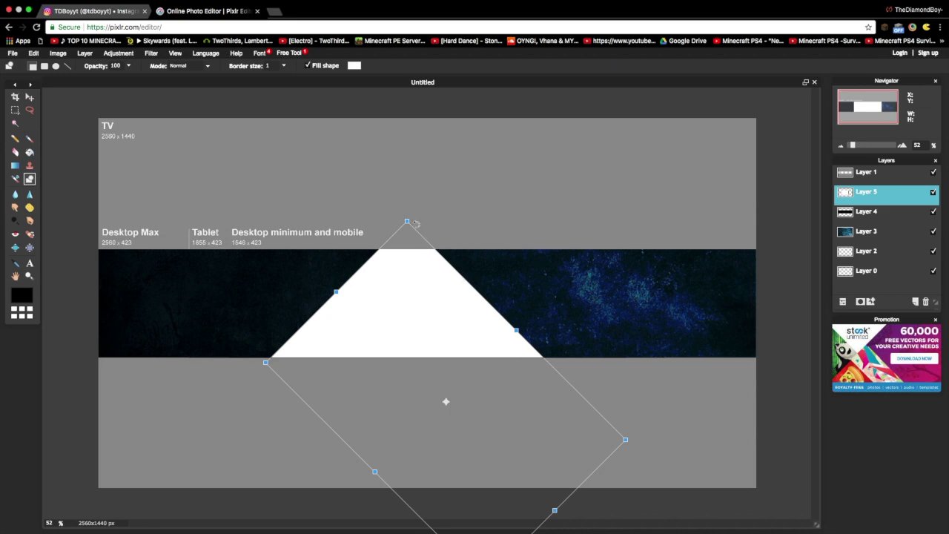
{"action": "left_click_drag", "start_coordinate": [406, 221], "coordinate": [445, 144]}
{"action": "left_click_drag", "start_coordinate": [394, 246], "coordinate": [435, 248]}
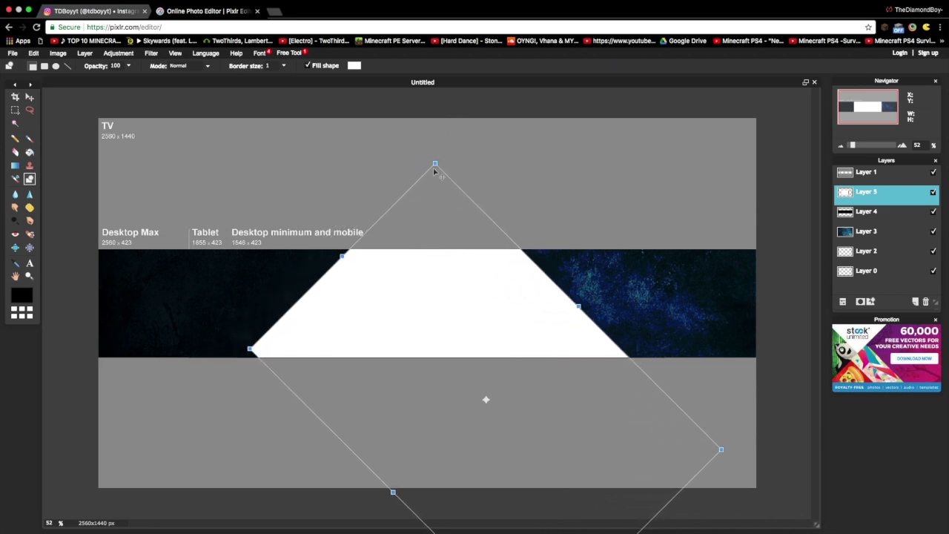
{"action": "left_click_drag", "start_coordinate": [372, 247], "coordinate": [367, 306]}
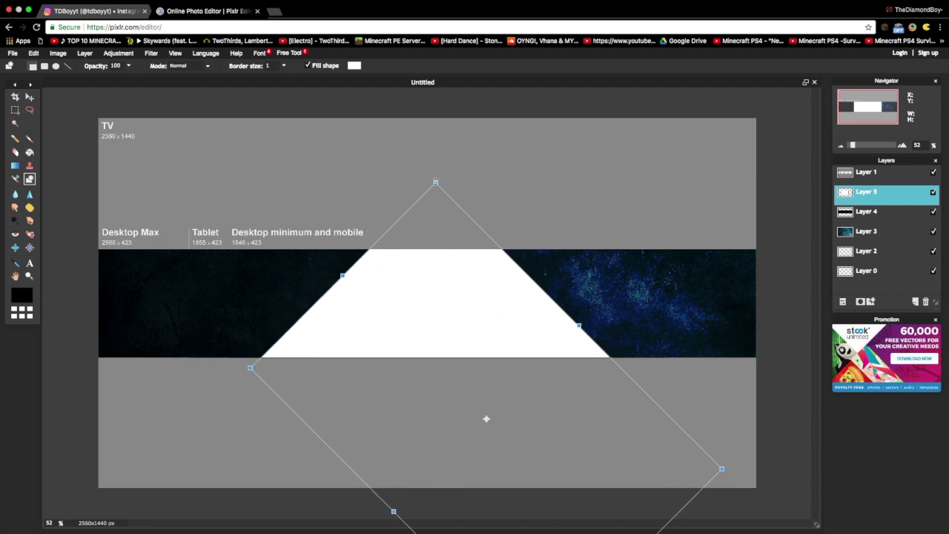
{"action": "left_click_drag", "start_coordinate": [437, 182], "coordinate": [458, 95]}
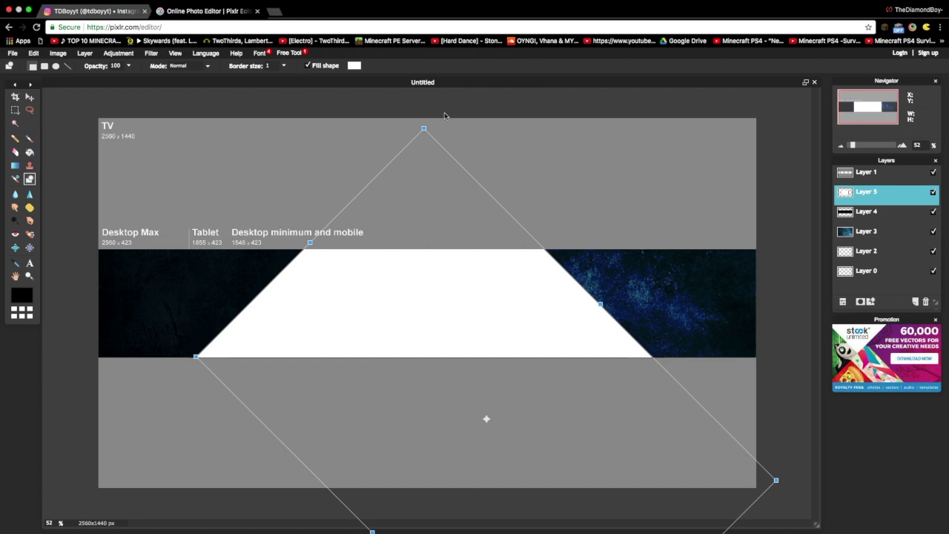
{"action": "left_click", "coordinate": [288, 198]}
{"action": "left_click", "coordinate": [442, 311]}
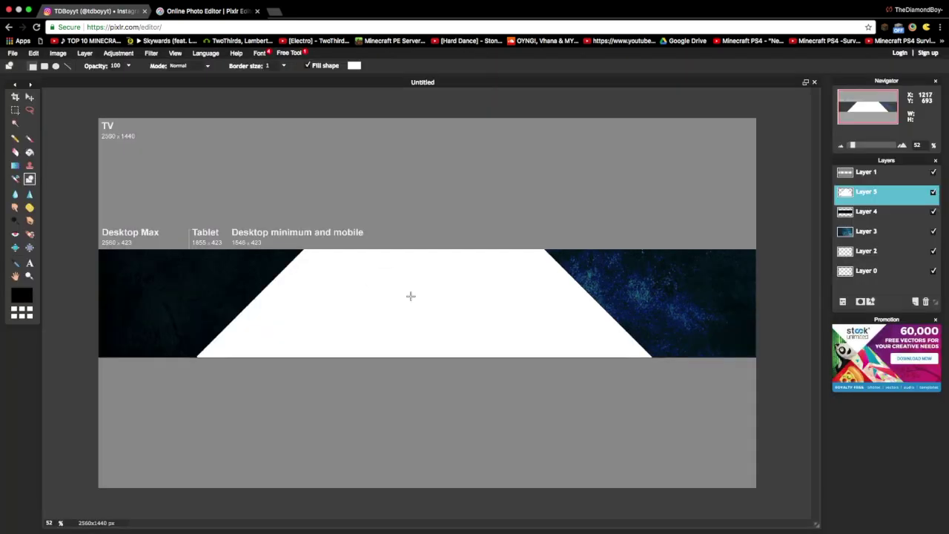
{"action": "scroll", "coordinate": [405, 300], "scroll_direction": "down", "scroll_amount": 1}
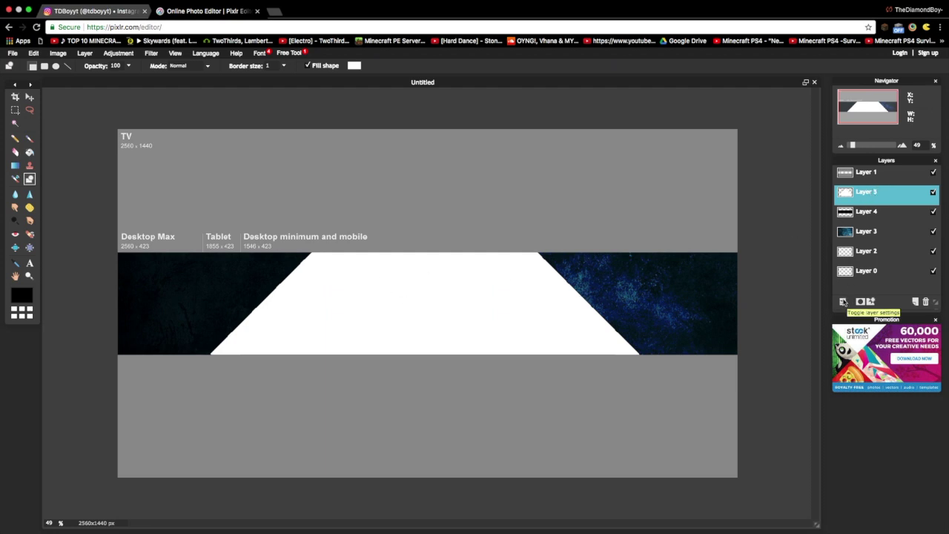
Step: Change Layer 5's blend mode to Overlay in its layer settings
{"action": "left_click", "coordinate": [843, 302]}
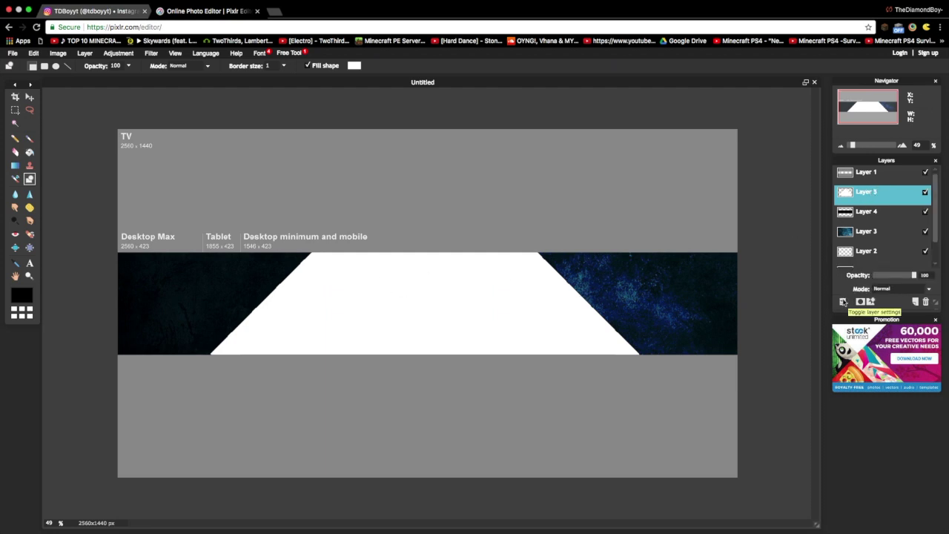
{"action": "left_click", "coordinate": [895, 290]}
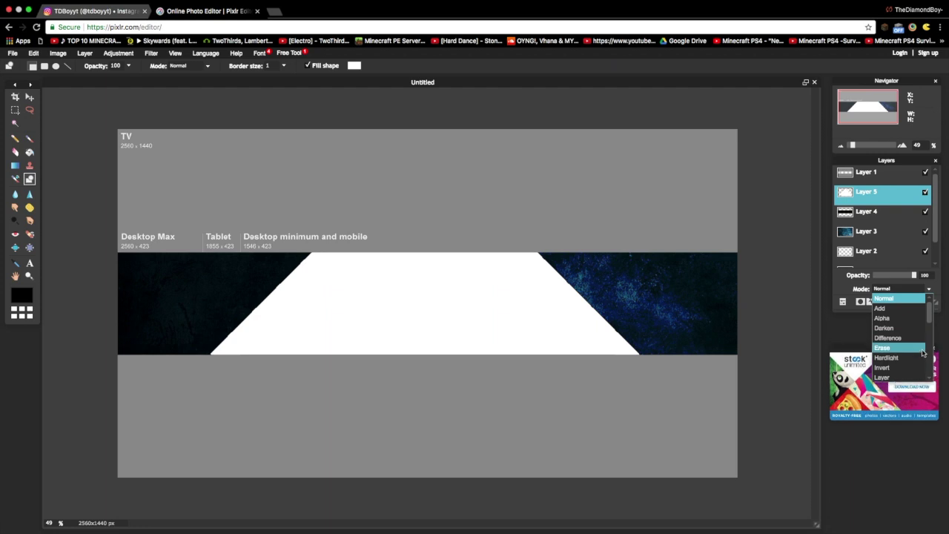
{"action": "scroll", "coordinate": [912, 370], "scroll_direction": "down", "scroll_amount": 2}
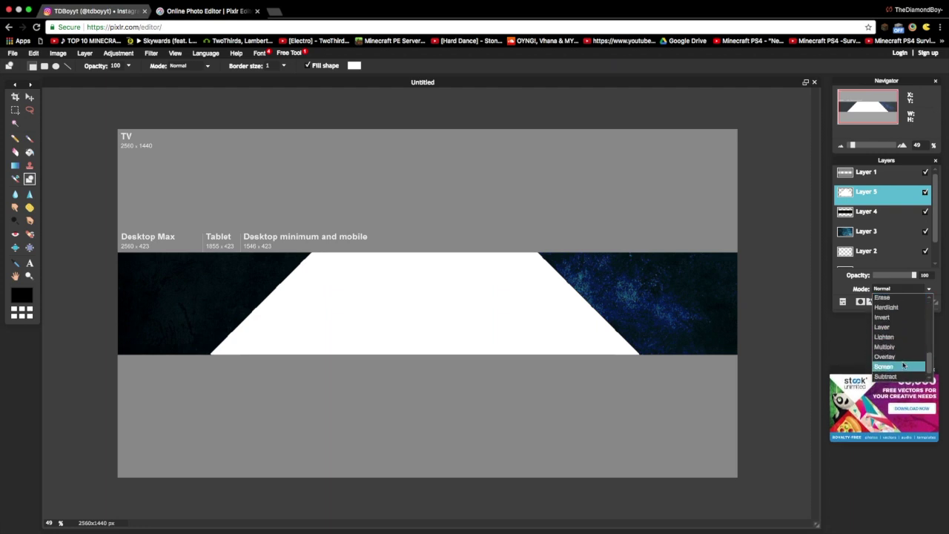
{"action": "left_click", "coordinate": [885, 356]}
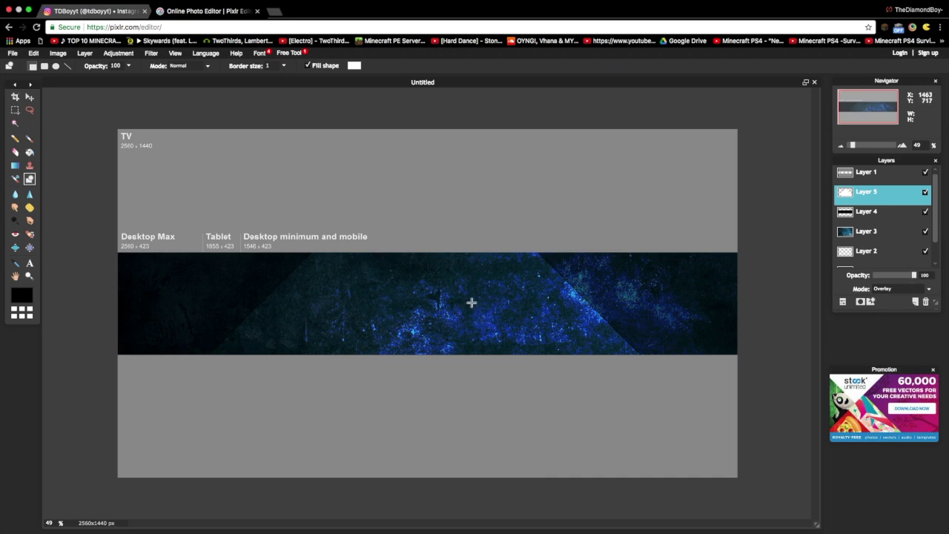
{"action": "scroll", "coordinate": [302, 313], "scroll_direction": "down", "scroll_amount": 1}
{"action": "scroll", "coordinate": [301, 310], "scroll_direction": "up", "scroll_amount": 2}
{"action": "scroll", "coordinate": [302, 312], "scroll_direction": "down", "scroll_amount": 1}
{"action": "scroll", "coordinate": [297, 302], "scroll_direction": "up", "scroll_amount": 1}
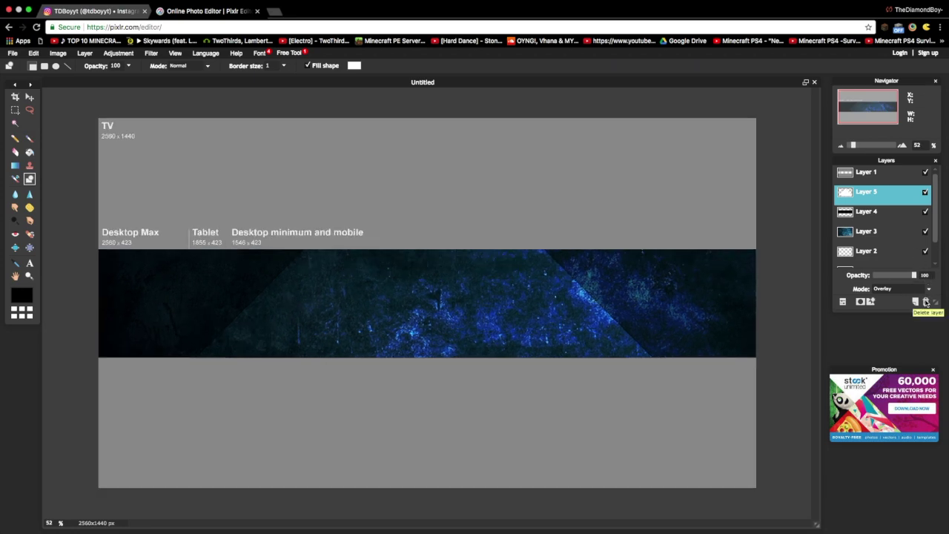
{"action": "right_click", "coordinate": [867, 199]}
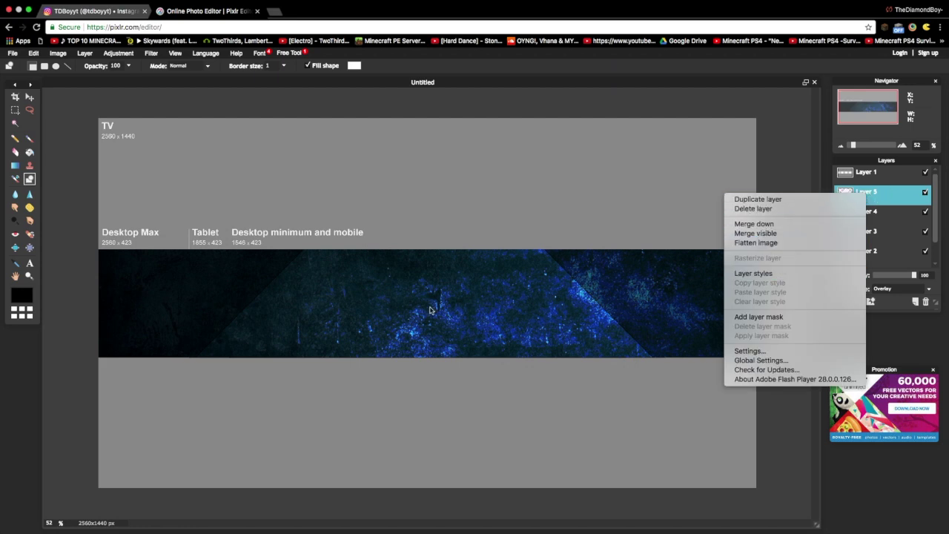
Step: Apply a black Outer glow with hardness 3 and size 36 to Layer 5's trapezoid
{"action": "left_click", "coordinate": [753, 274]}
{"action": "left_click", "coordinate": [412, 235]}
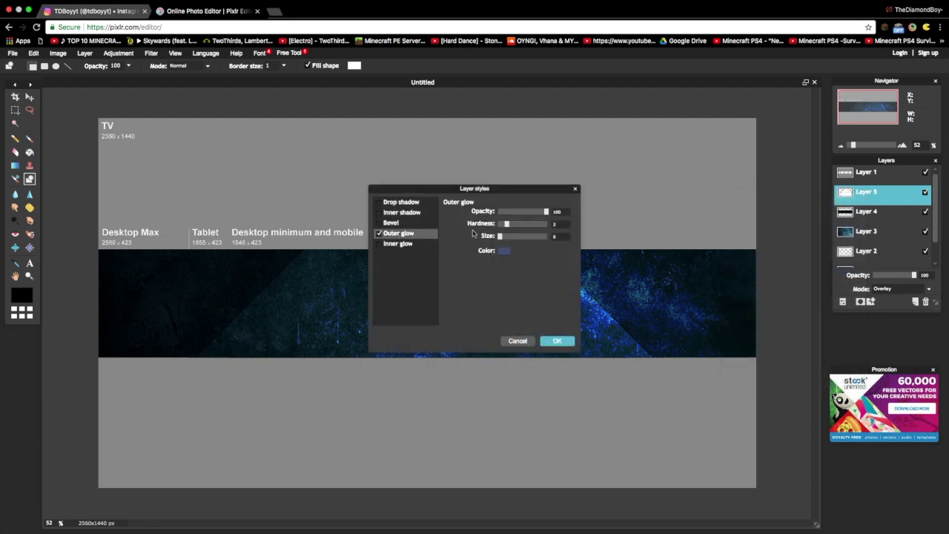
{"action": "left_click", "coordinate": [507, 251]}
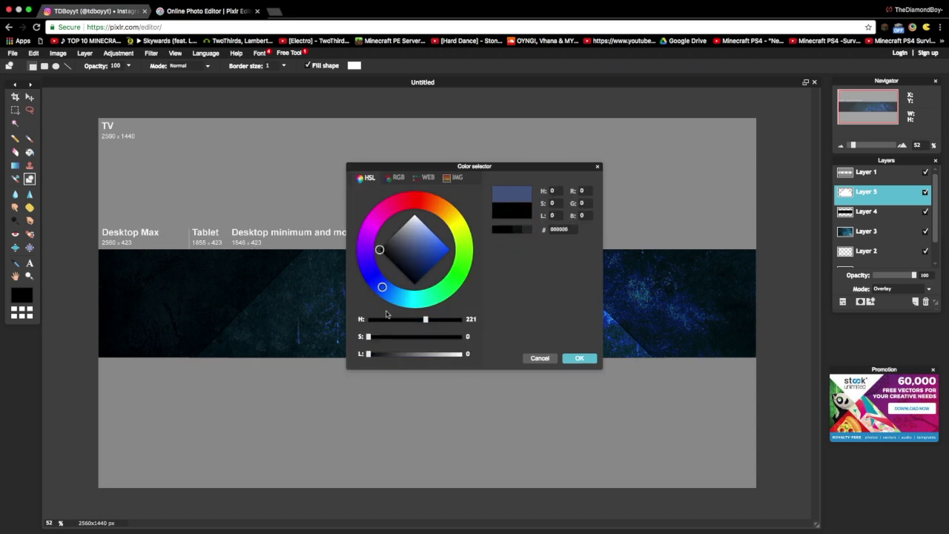
{"action": "left_click", "coordinate": [574, 358]}
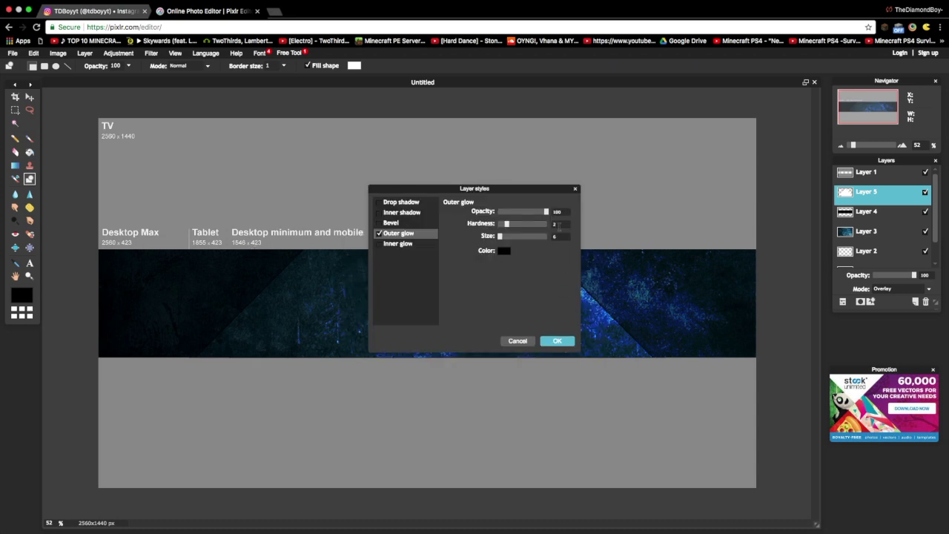
{"action": "left_click_drag", "start_coordinate": [497, 224], "coordinate": [511, 224]}
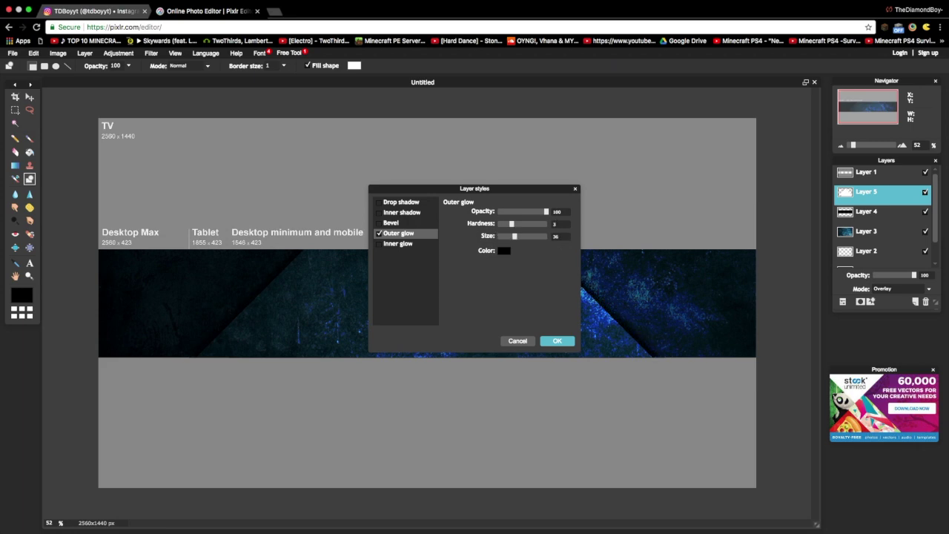
{"action": "left_click", "coordinate": [558, 340]}
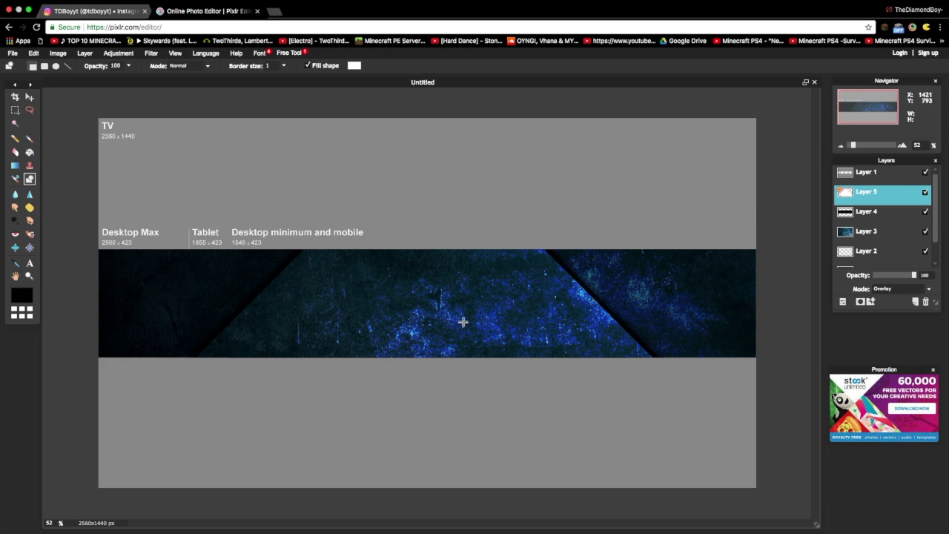